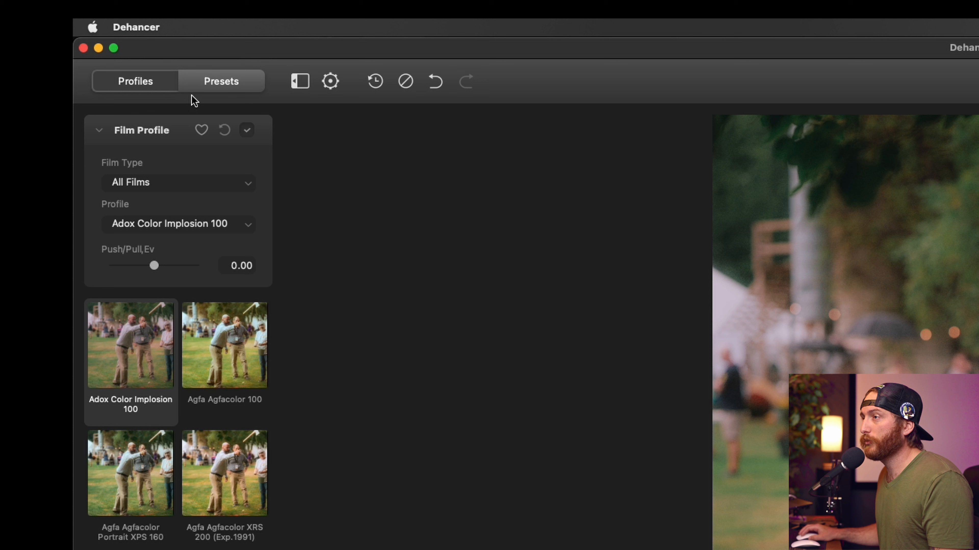
Step: Try the Kodak Vision3 50D - AROD preset on the photo and switch to Kodak Vision3 250D - Grainy Things
{"action": "left_click", "coordinate": [221, 82]}
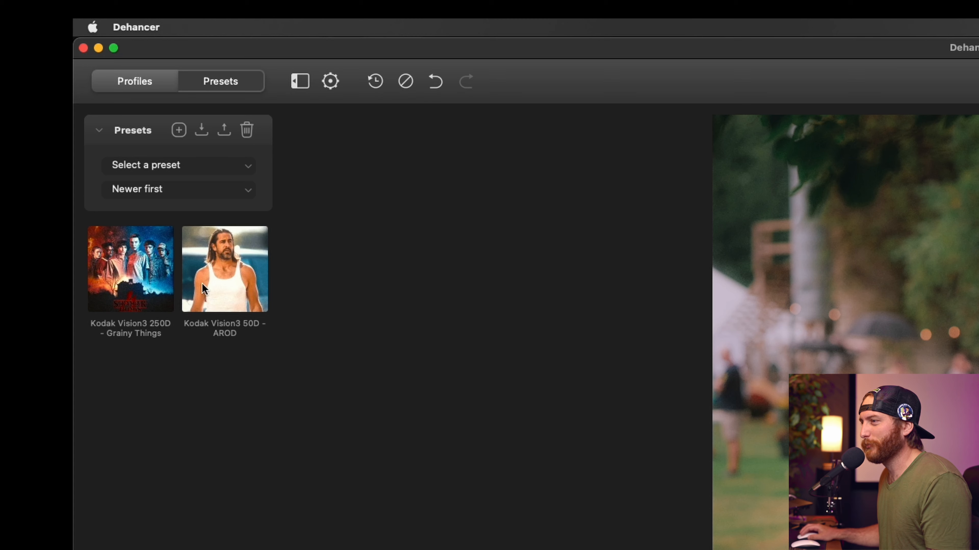
{"action": "left_click", "coordinate": [208, 281]}
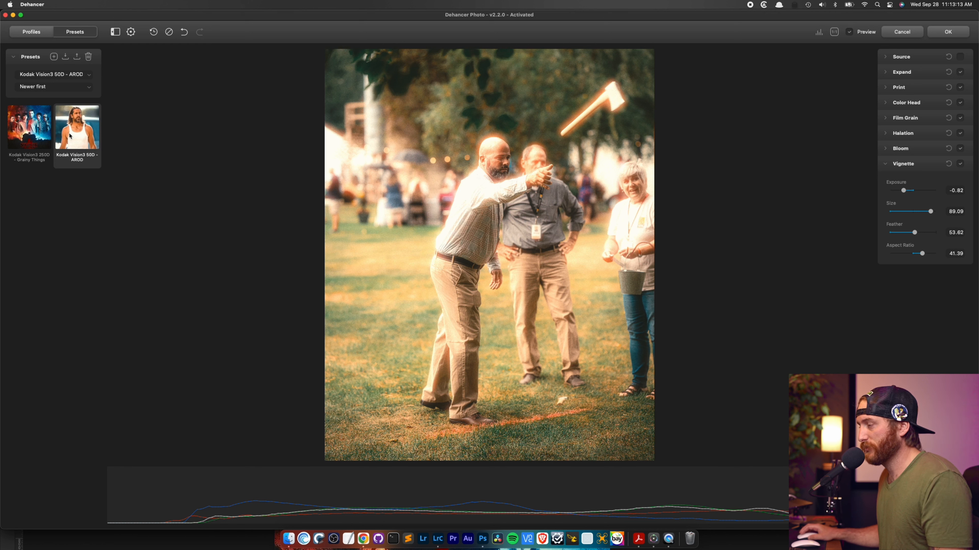
{"action": "left_click", "coordinate": [33, 133]}
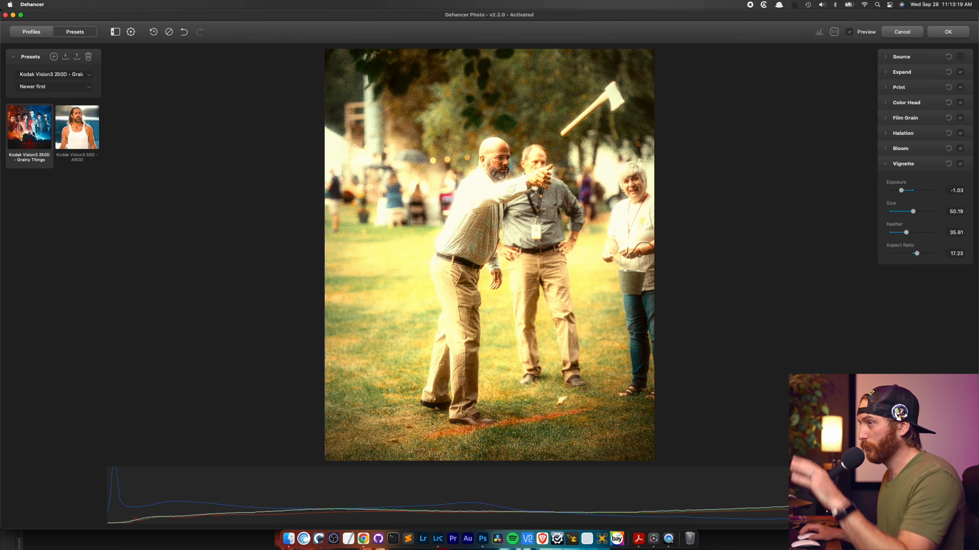
Step: Look at the New Preset dialog and dismiss it without adding a preset
{"action": "left_click", "coordinate": [41, 33]}
{"action": "left_click", "coordinate": [63, 34]}
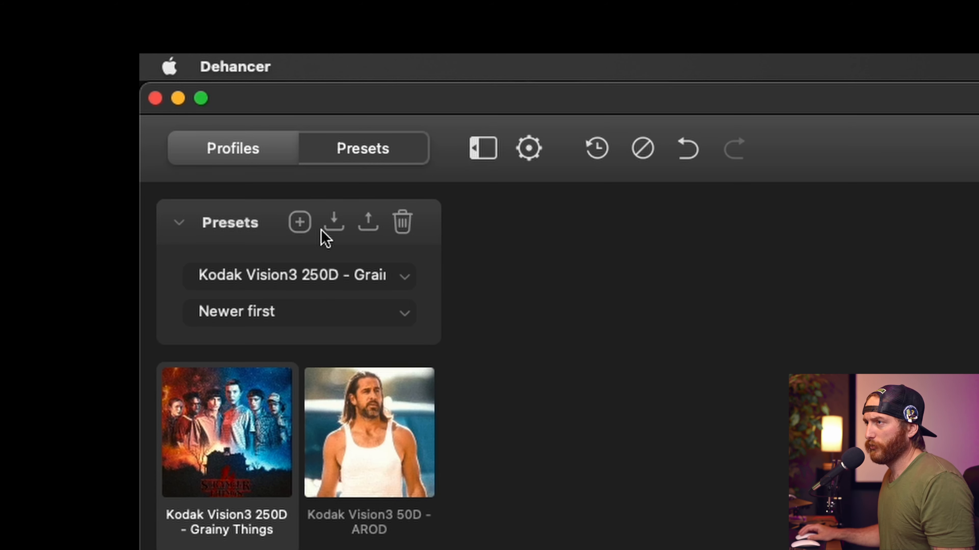
{"action": "left_click", "coordinate": [299, 223]}
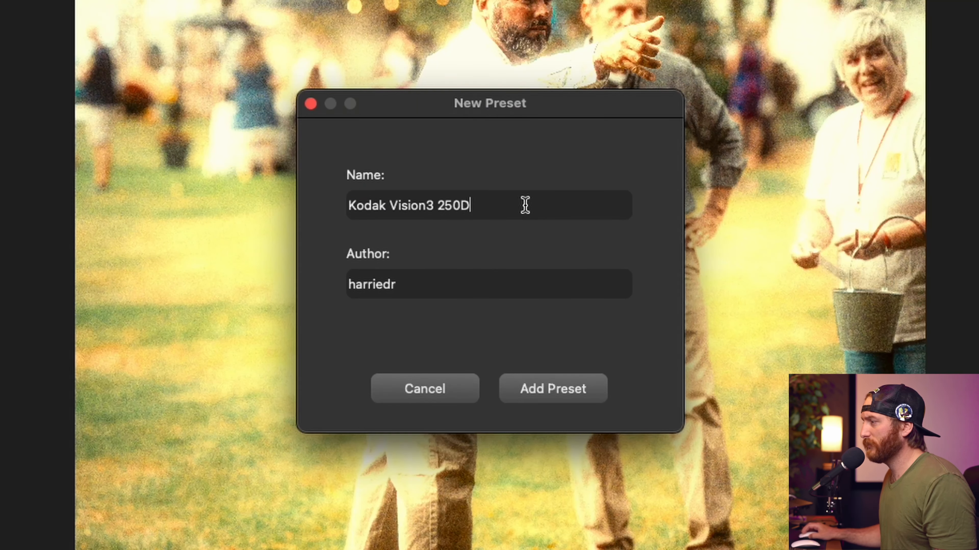
{"action": "left_click", "coordinate": [311, 104]}
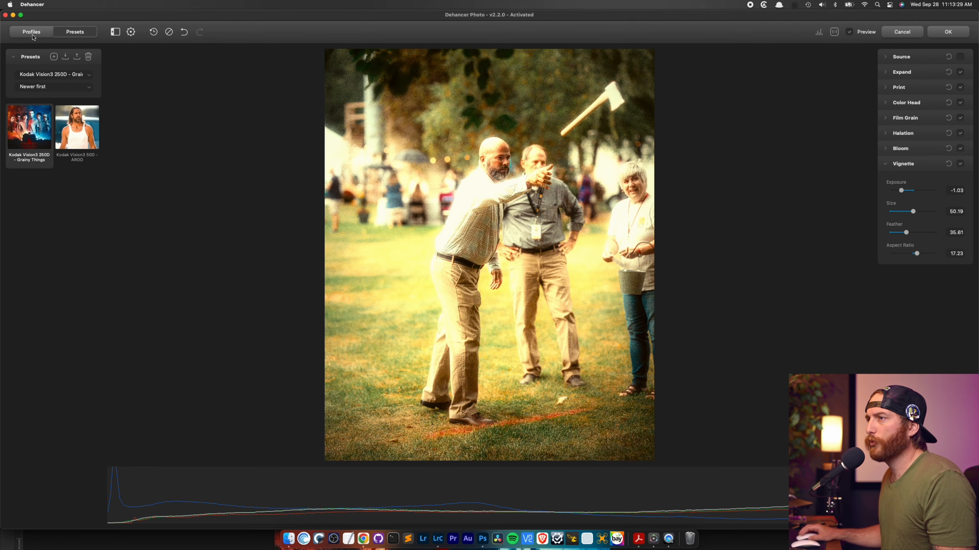
Step: Return to the film profiles and disable Vignette, Bloom, Halation, Film Grain, Color Head, Print and Expand, collapsing their settings
{"action": "left_click", "coordinate": [32, 33]}
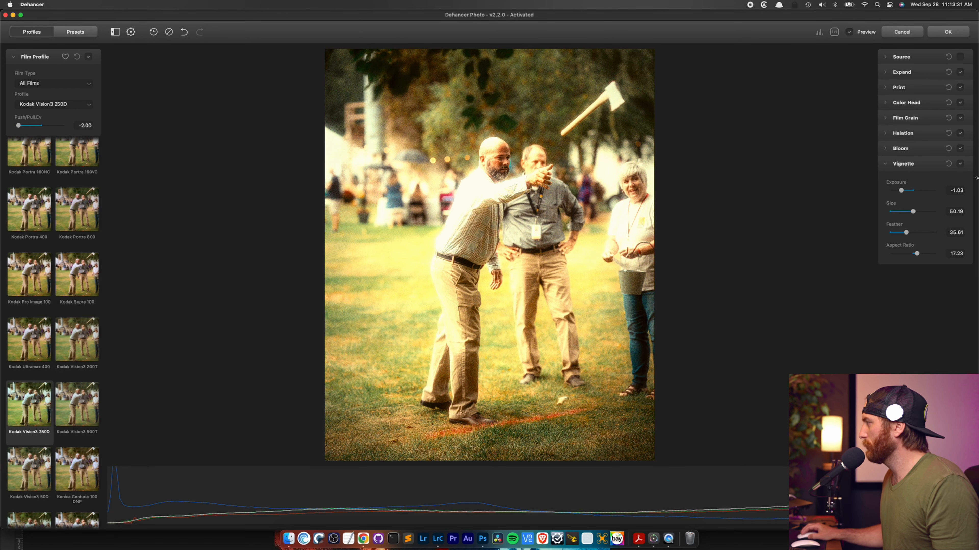
{"action": "left_click", "coordinate": [960, 163]}
{"action": "left_click", "coordinate": [960, 149]}
{"action": "left_click", "coordinate": [959, 133]}
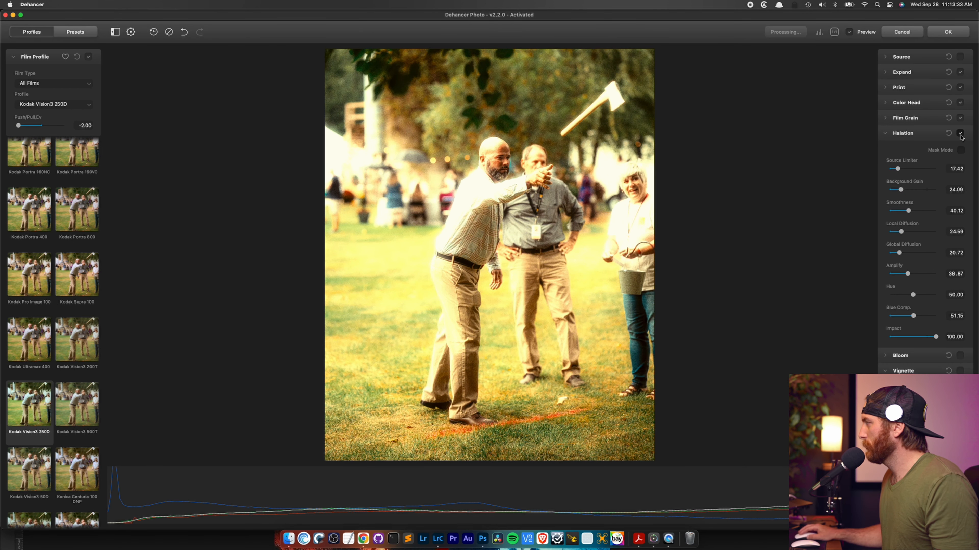
{"action": "left_click", "coordinate": [959, 118]}
{"action": "left_click", "coordinate": [960, 87]}
{"action": "left_click", "coordinate": [960, 72]}
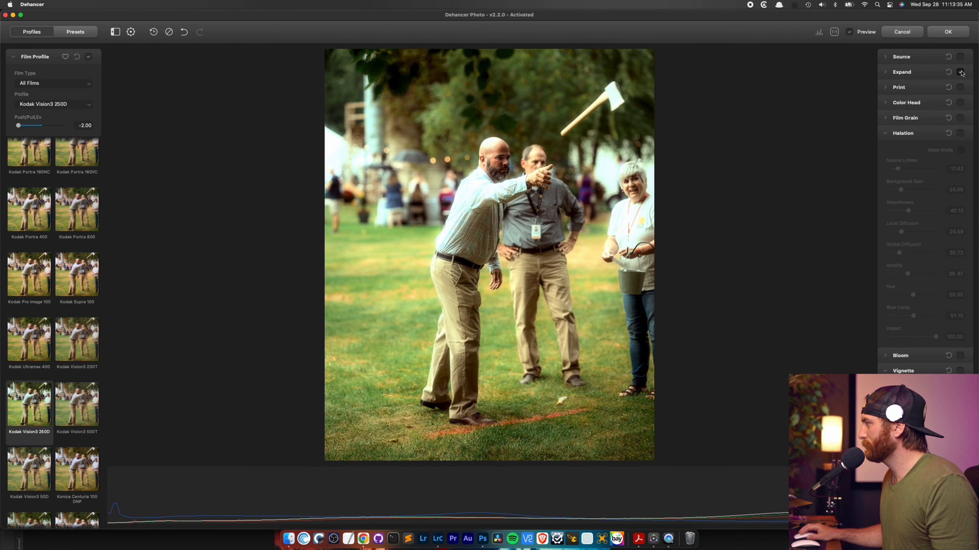
{"action": "left_click", "coordinate": [885, 133]}
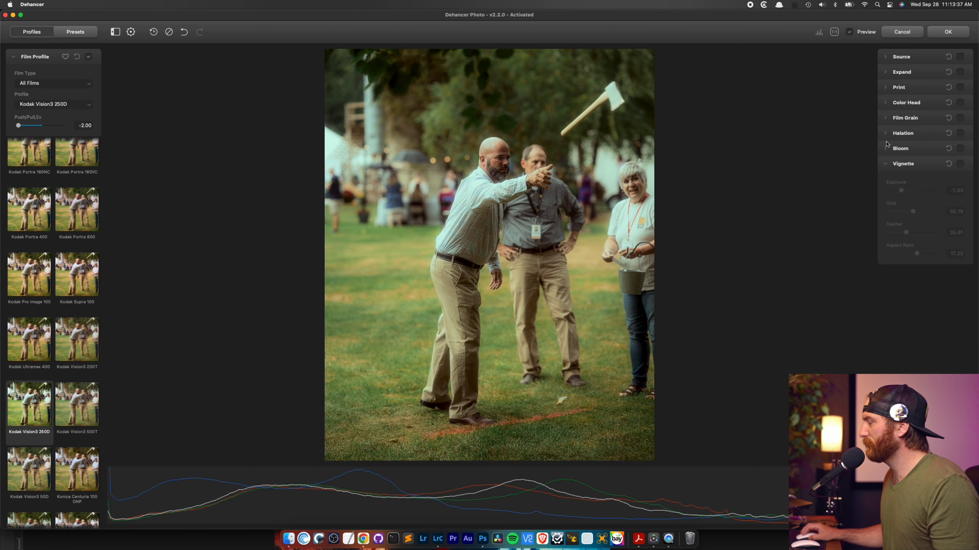
{"action": "left_click", "coordinate": [885, 164]}
Step: Limit the film profiles to Motion Picture, sample several and apply Kodak Vision3 50D
{"action": "scroll", "coordinate": [46, 175], "scroll_direction": "up", "scroll_amount": 15}
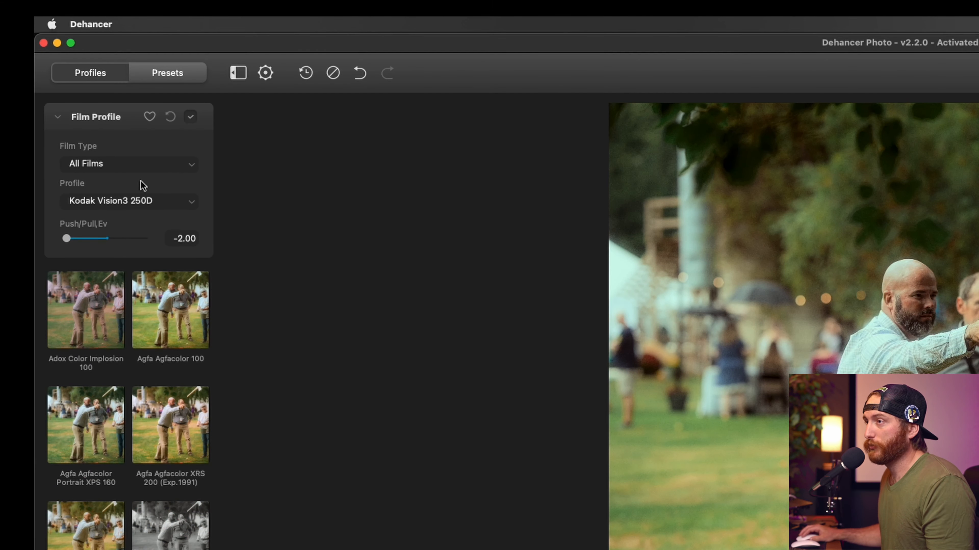
{"action": "left_click", "coordinate": [140, 169]}
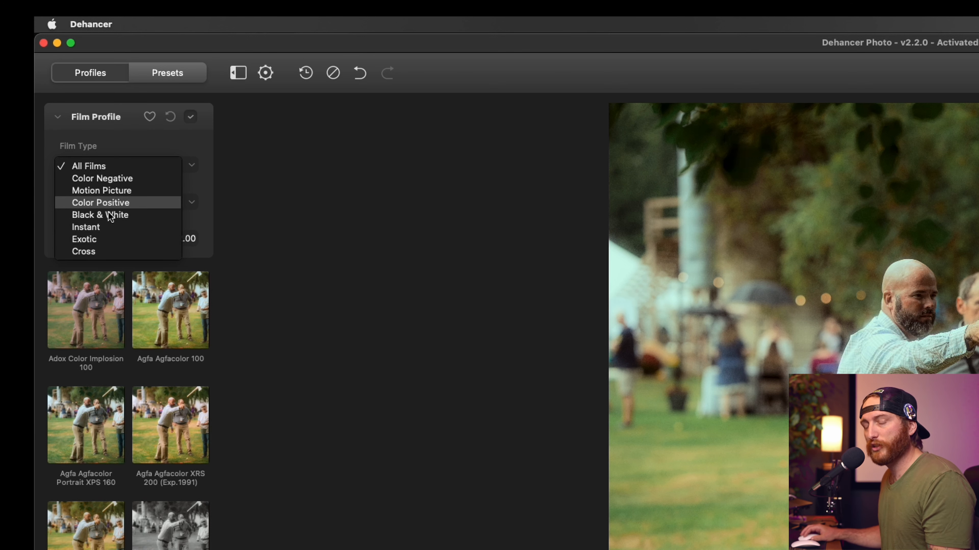
{"action": "left_click", "coordinate": [129, 195]}
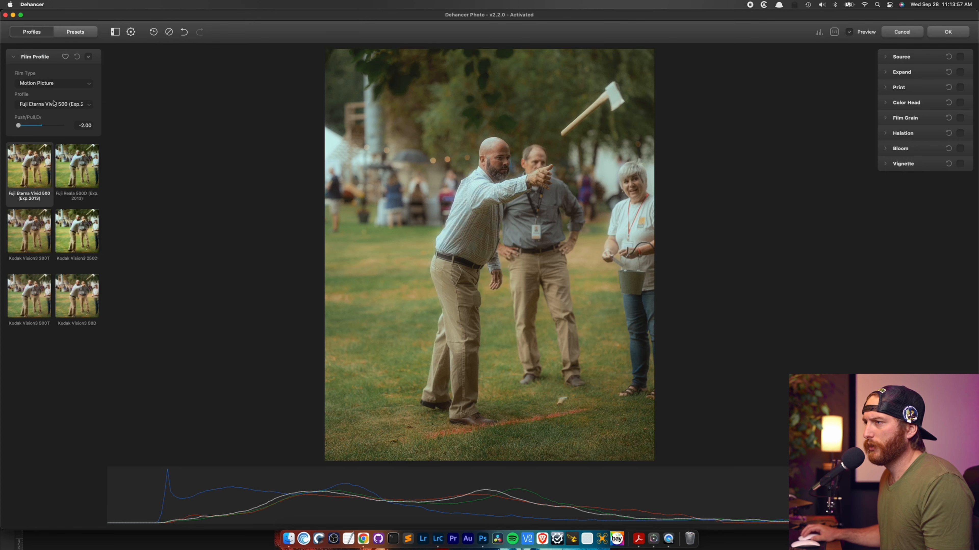
{"action": "left_click", "coordinate": [65, 176]}
{"action": "left_click", "coordinate": [77, 232]}
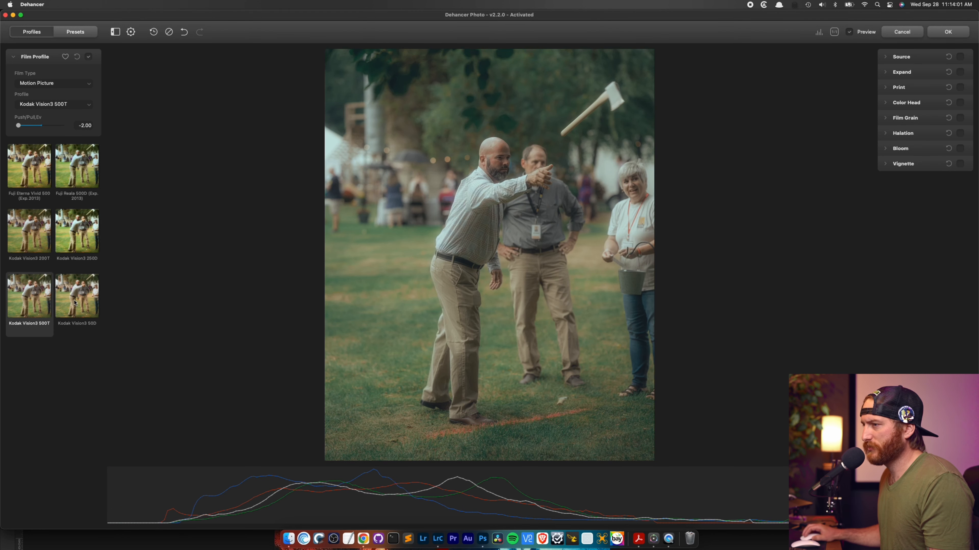
{"action": "left_click", "coordinate": [57, 299]}
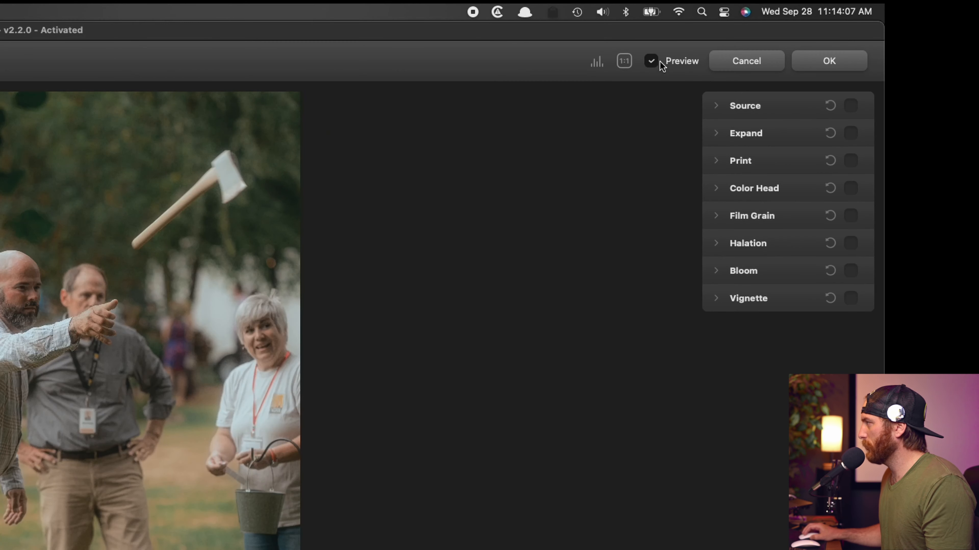
Step: Compare the photo with and without the film profile using the preview toggle
{"action": "left_click", "coordinate": [651, 62]}
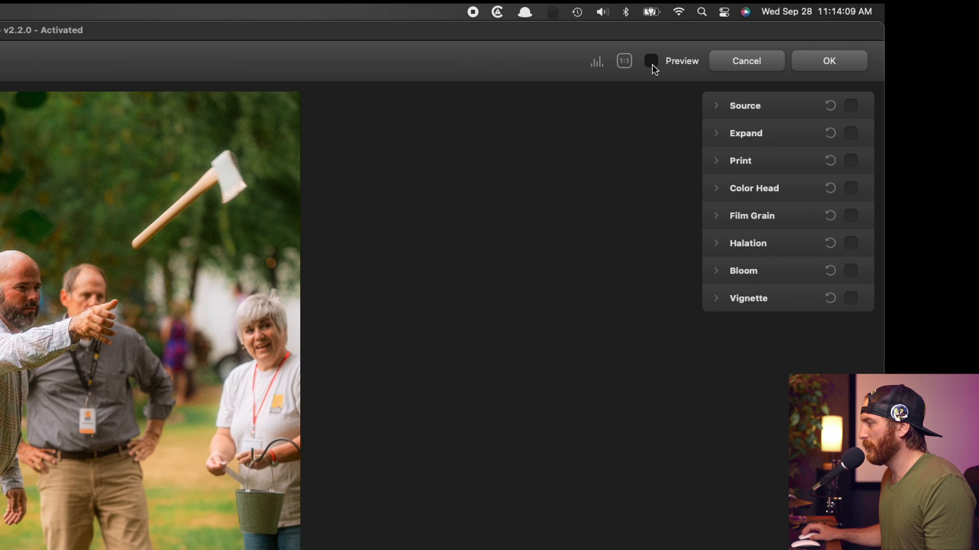
{"action": "left_click", "coordinate": [651, 61]}
{"action": "left_click", "coordinate": [651, 61]}
{"action": "left_click", "coordinate": [651, 62]}
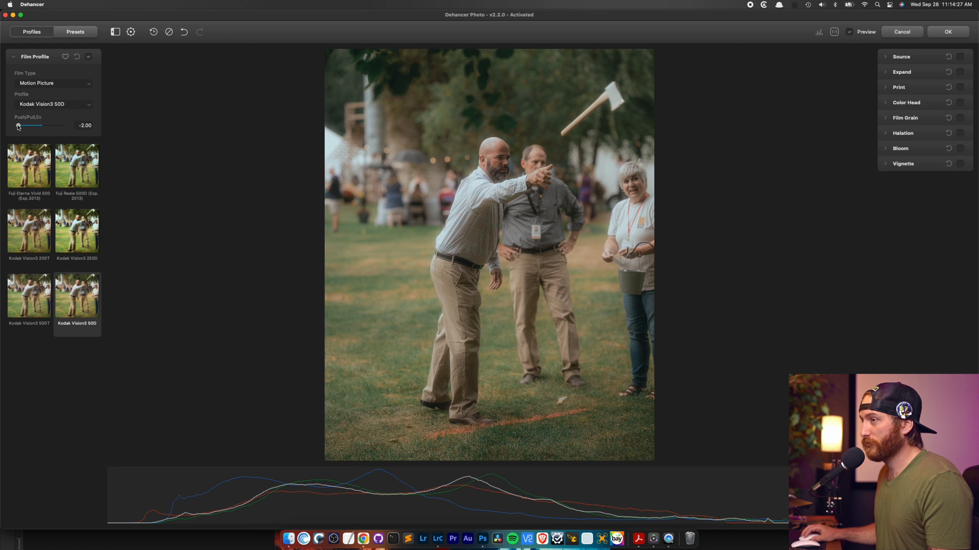
Step: Try the film profile's Push/Pull at 2.00 Ev and set it back to 0.00
{"action": "left_click_drag", "start_coordinate": [34, 128], "coordinate": [77, 129]}
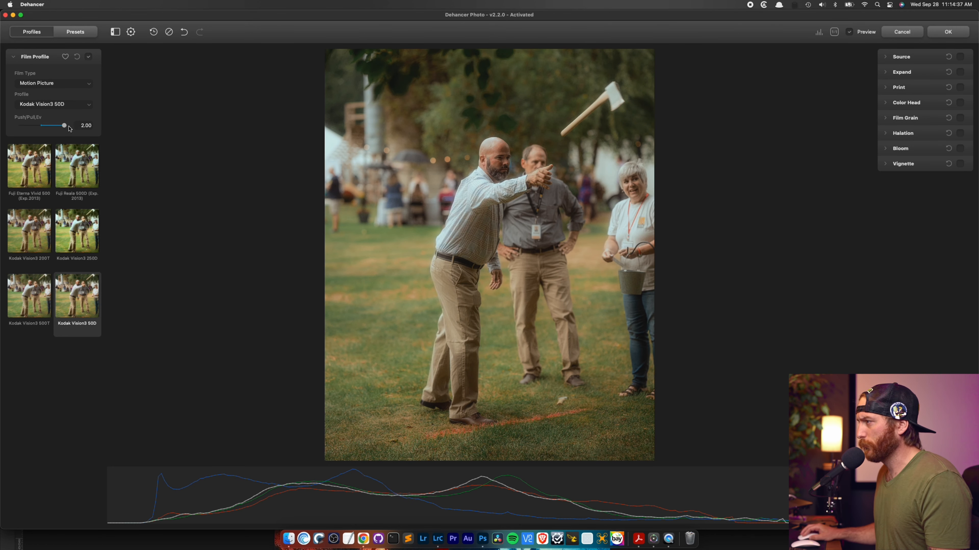
{"action": "left_click_drag", "start_coordinate": [69, 128], "coordinate": [41, 125]}
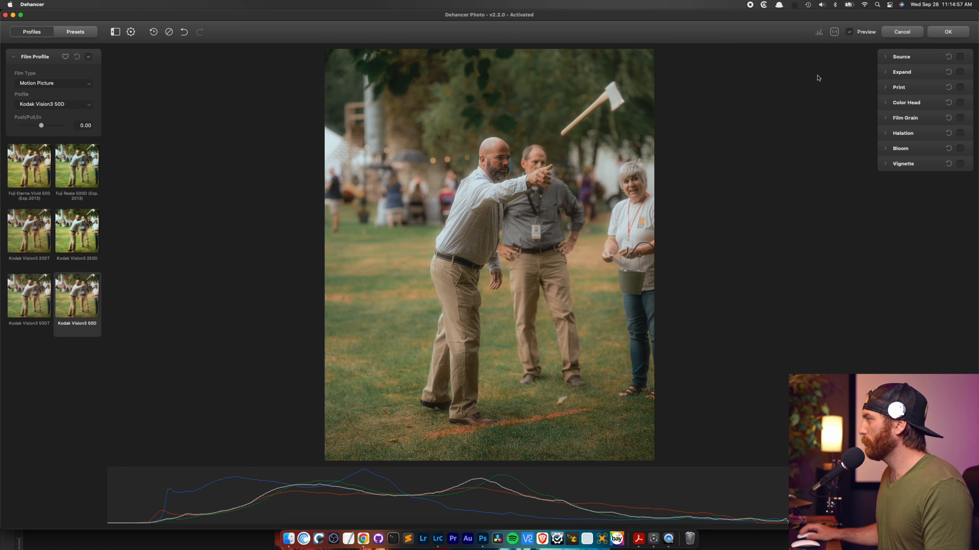
Step: Enable the Source adjustment and reset all of its settings to their defaults
{"action": "left_click", "coordinate": [885, 57]}
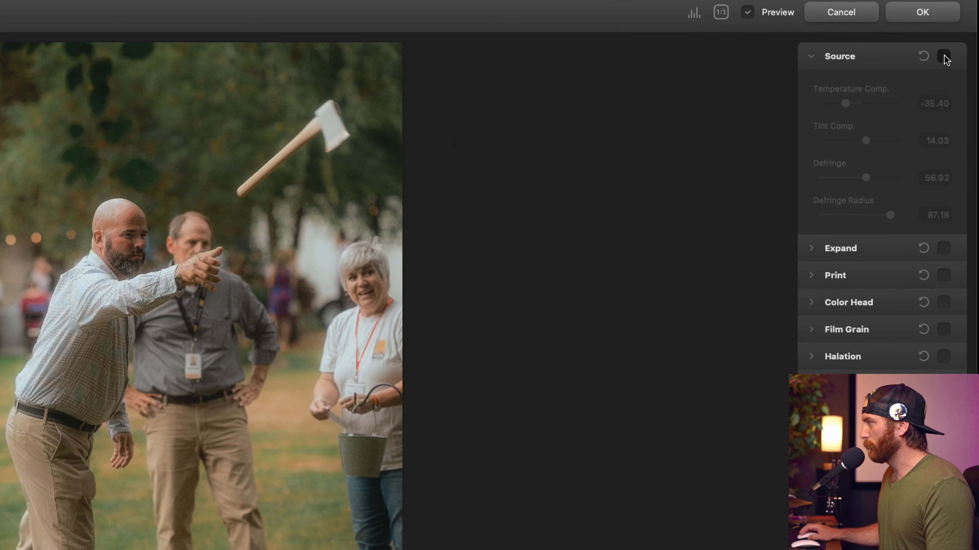
{"action": "left_click", "coordinate": [959, 56]}
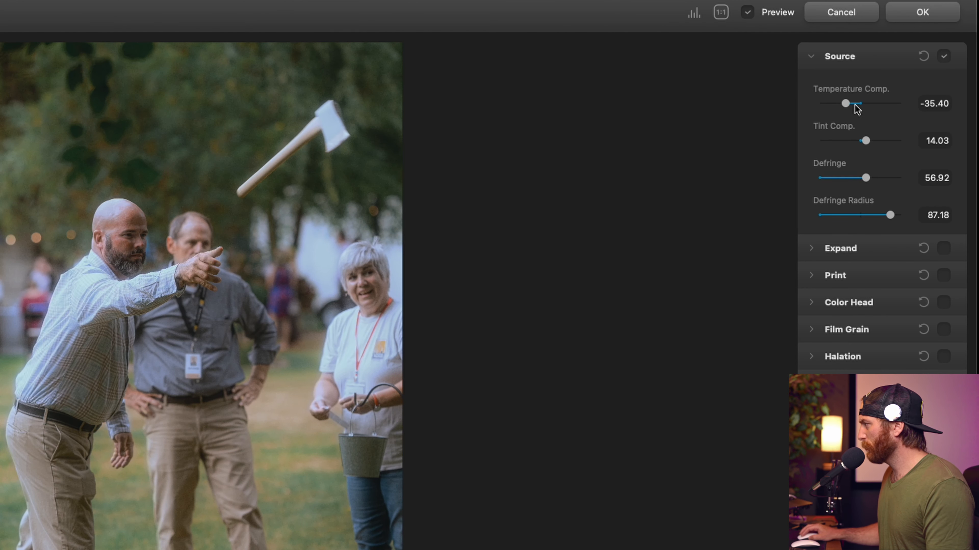
{"action": "double_click", "coordinate": [848, 103]}
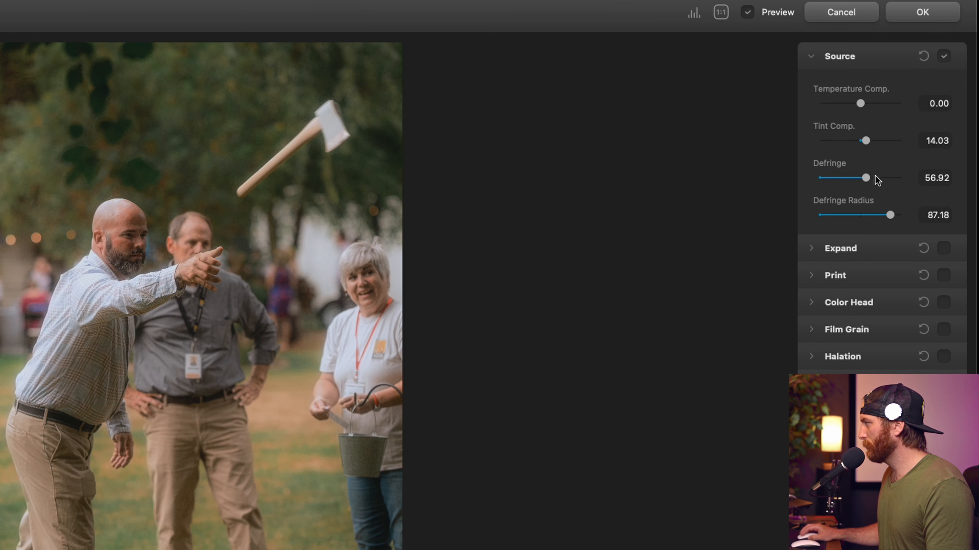
{"action": "left_click", "coordinate": [922, 57]}
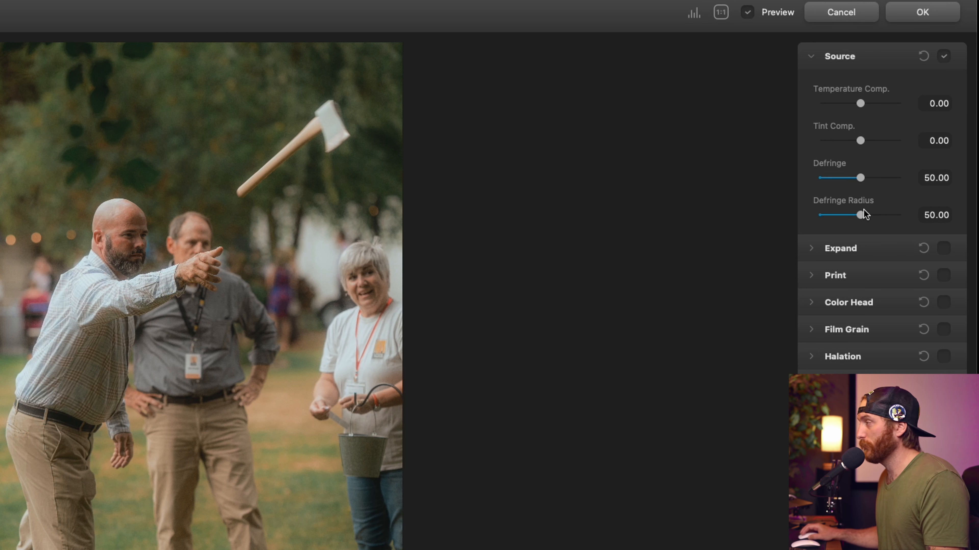
Step: Set the Source temperature compensation to about 0.13 and tint compensation to about 3.80, checking the faces at 1:1 scale
{"action": "mouse_move", "coordinate": [859, 104]}
{"action": "left_mouse_down"}
{"action": "mouse_move", "coordinate": [880, 102]}
{"action": "mouse_move", "coordinate": [859, 102]}
{"action": "left_mouse_up"}
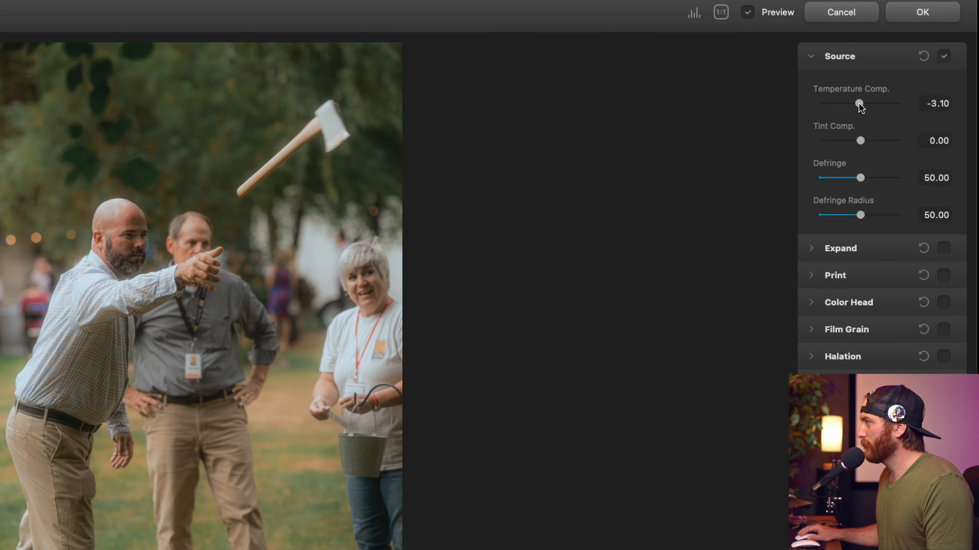
{"action": "left_click", "coordinate": [721, 15]}
{"action": "scroll", "coordinate": [194, 242], "scroll_direction": "up", "scroll_amount": 10}
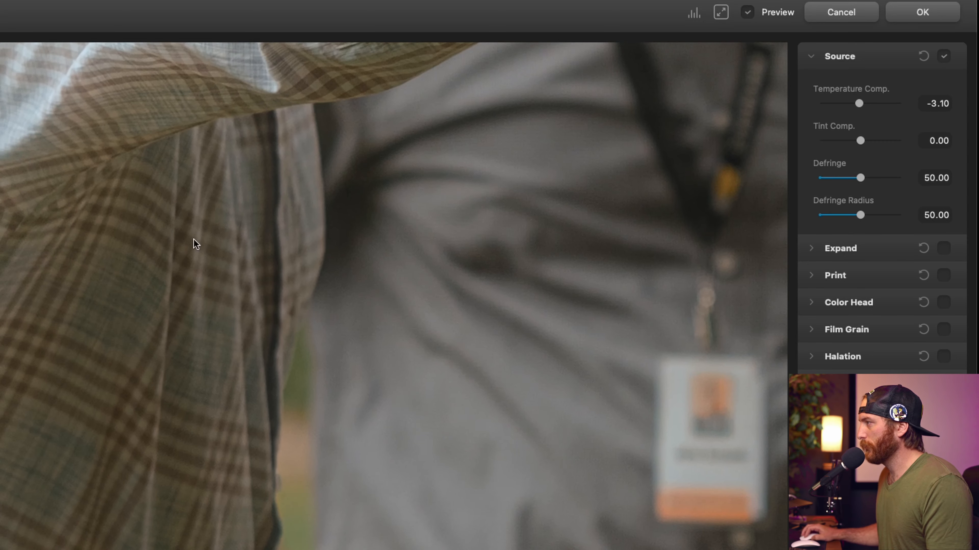
{"action": "scroll", "coordinate": [201, 351], "scroll_direction": "up", "scroll_amount": 8}
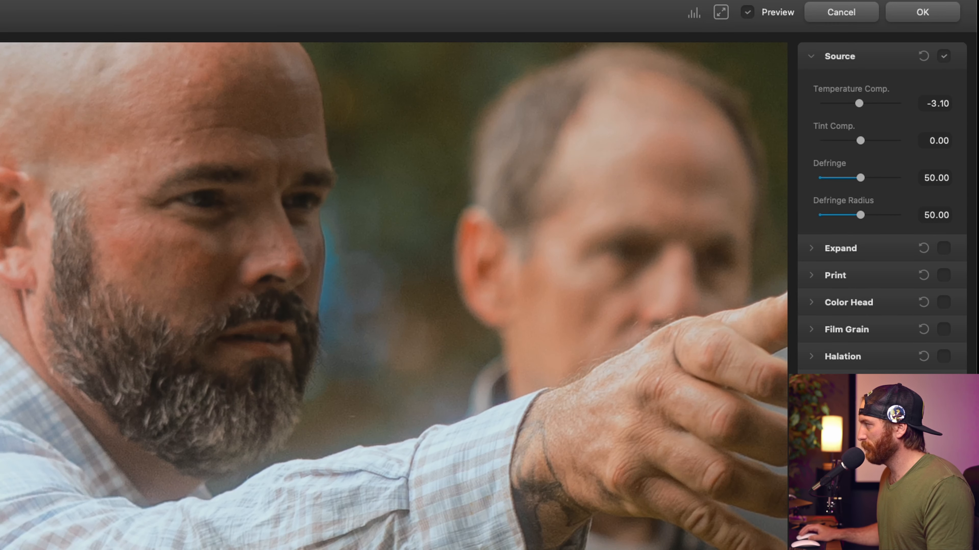
{"action": "mouse_move", "coordinate": [858, 104]}
{"action": "left_mouse_down"}
{"action": "mouse_move", "coordinate": [878, 103]}
{"action": "mouse_move", "coordinate": [860, 105]}
{"action": "left_mouse_up"}
{"action": "left_click_drag", "start_coordinate": [861, 141], "coordinate": [862, 138]}
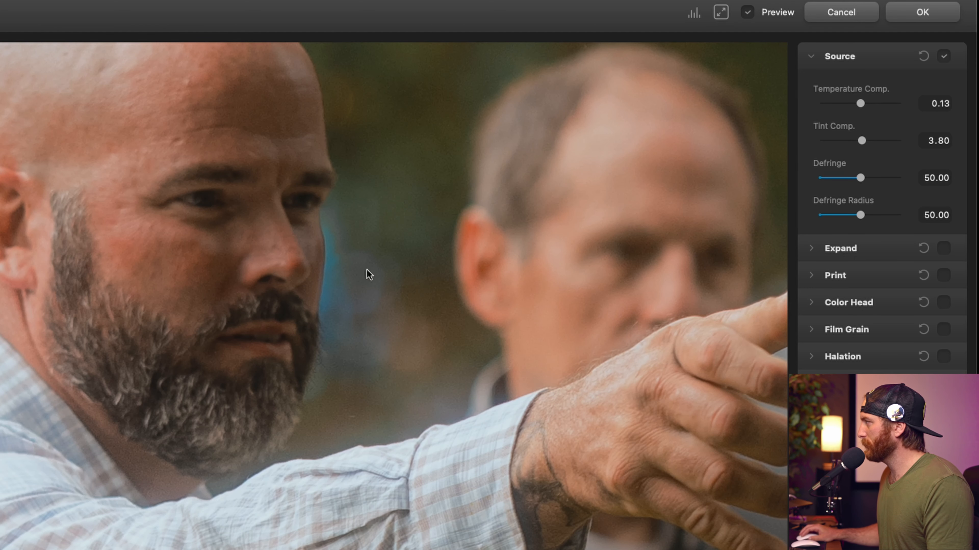
{"action": "left_click", "coordinate": [720, 12]}
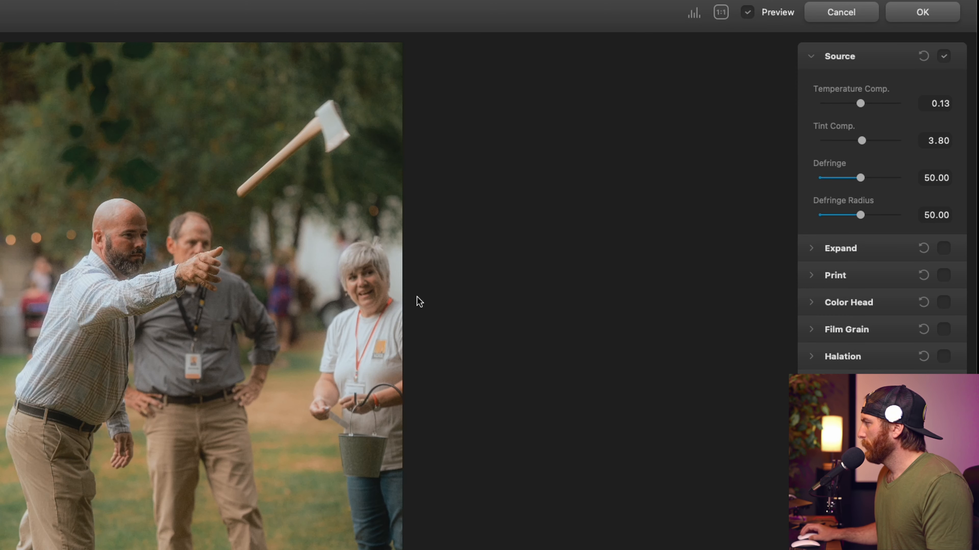
Step: Enable the Expand adjustment and reset its black point and white point to their defaults
{"action": "left_click", "coordinate": [835, 248]}
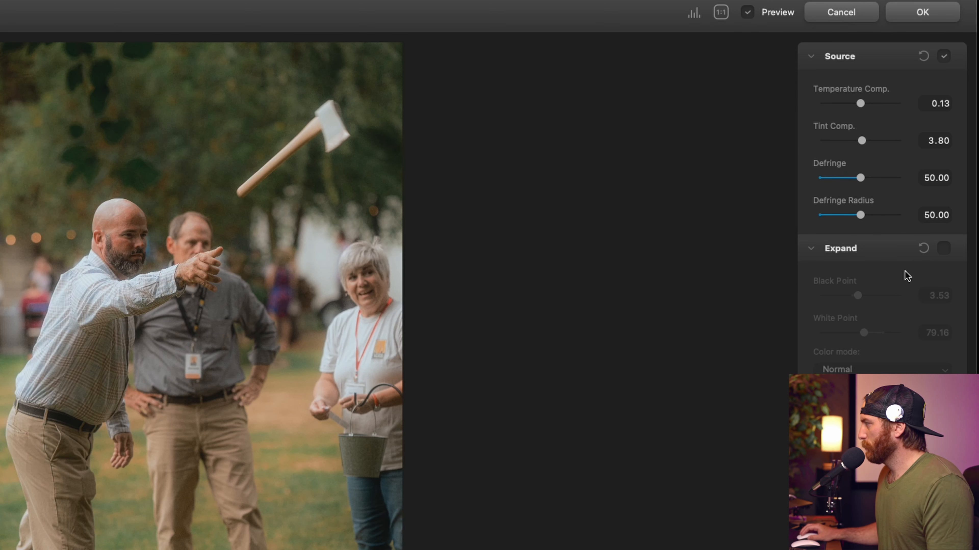
{"action": "left_click", "coordinate": [943, 249]}
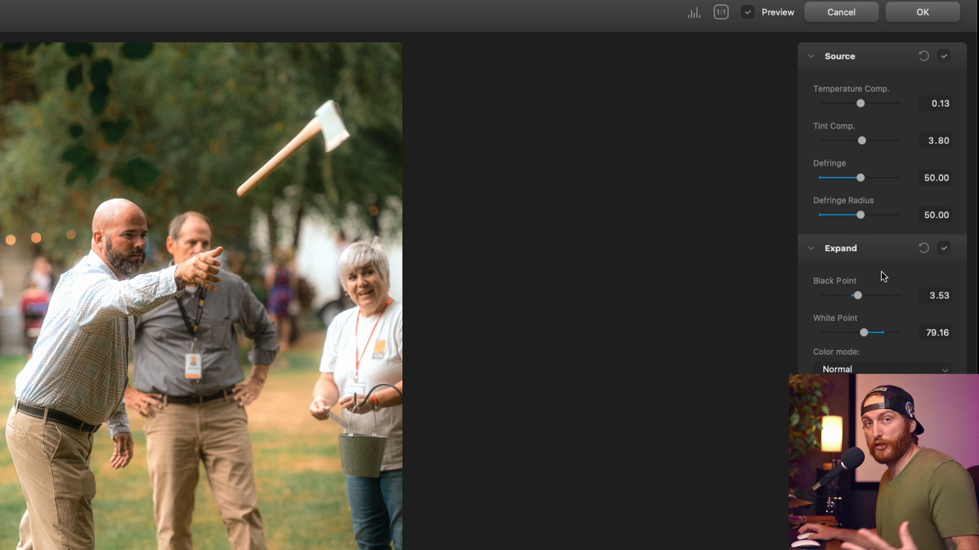
{"action": "double_click", "coordinate": [857, 295]}
{"action": "double_click", "coordinate": [862, 332]}
Step: Set the Expand black point to about 3.96 after trying -20.00, and lower the white point slightly
{"action": "left_click_drag", "start_coordinate": [852, 295], "coordinate": [800, 296]}
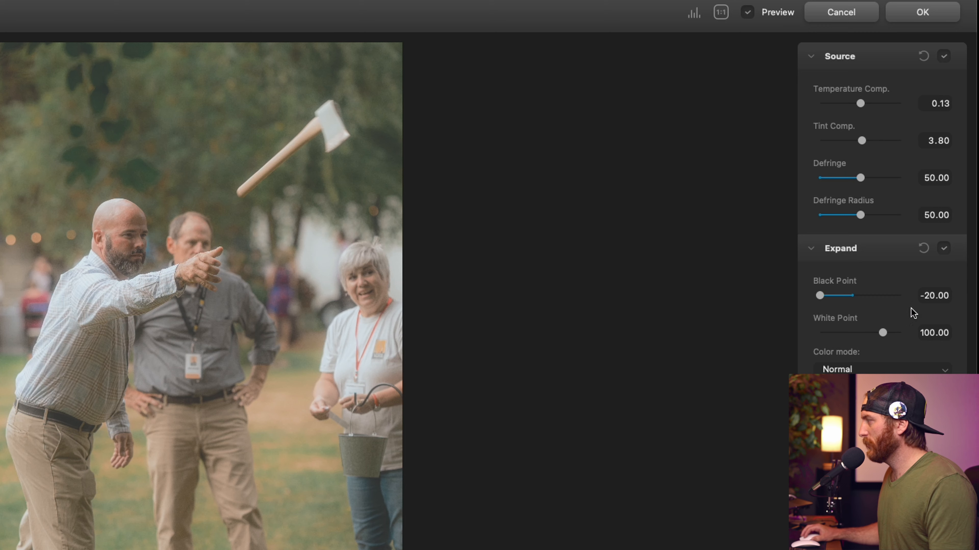
{"action": "left_click_drag", "start_coordinate": [820, 295], "coordinate": [851, 297]}
{"action": "left_click_drag", "start_coordinate": [851, 295], "coordinate": [859, 295]}
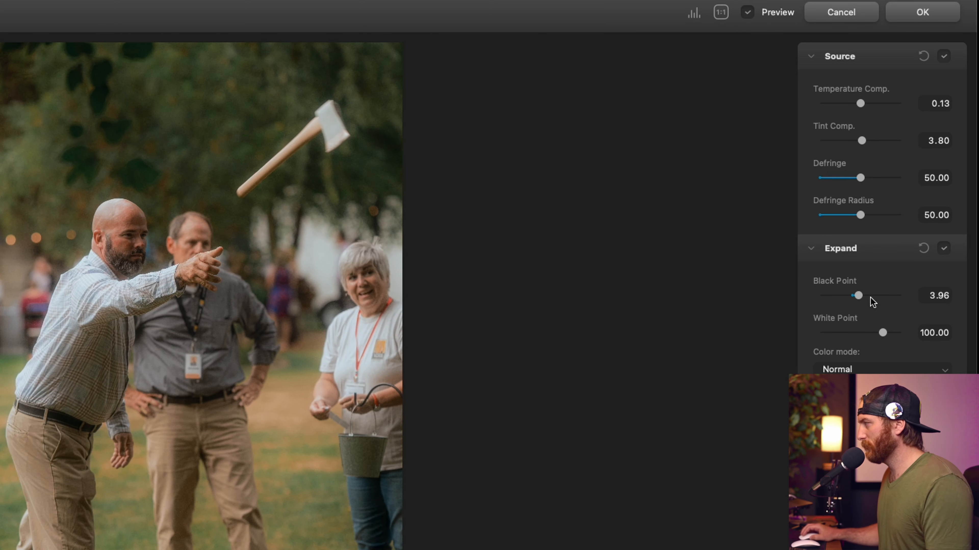
{"action": "mouse_move", "coordinate": [882, 333]}
{"action": "left_mouse_down"}
{"action": "mouse_move", "coordinate": [829, 332]}
{"action": "mouse_move", "coordinate": [887, 332]}
{"action": "mouse_move", "coordinate": [871, 332]}
{"action": "left_mouse_up"}
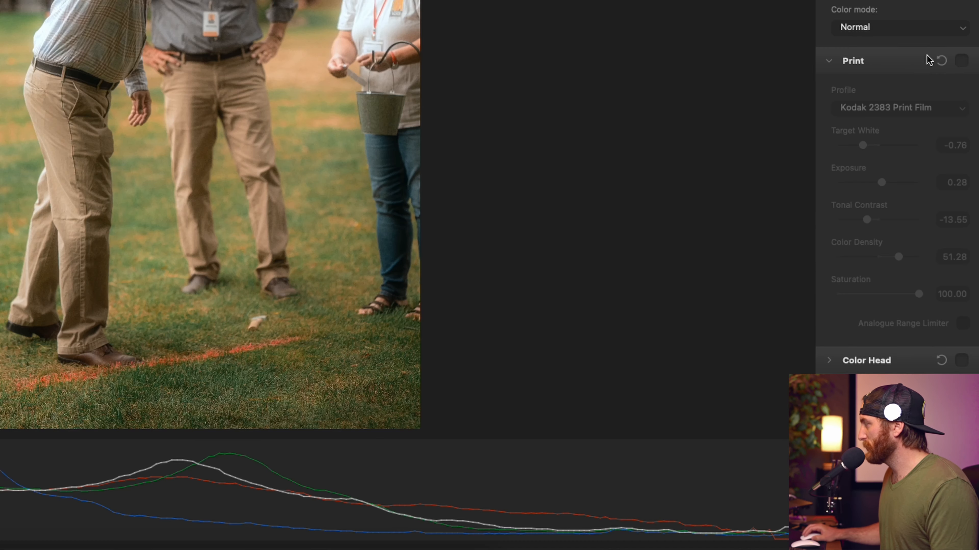
Step: Enable the Print adjustment with the Kodak 2383 Print Film profile
{"action": "left_click", "coordinate": [961, 61]}
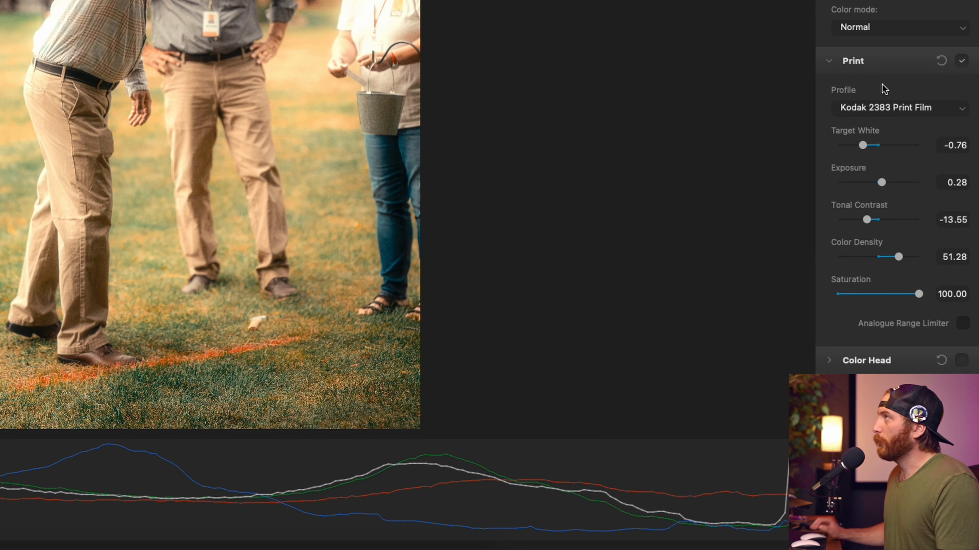